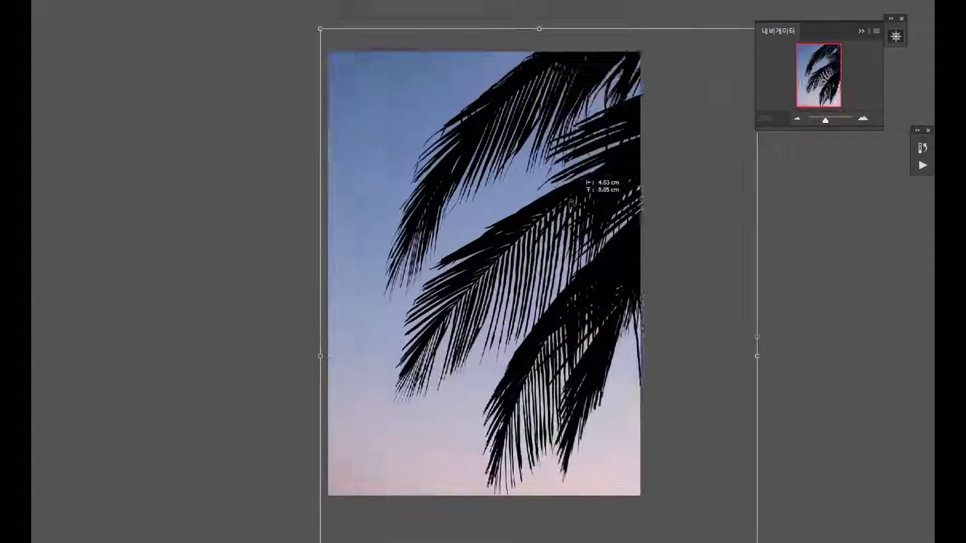
Position the black palm-frond silhouette across the upper right of the blue poster
left_click_drag(571, 201, 501, 257)
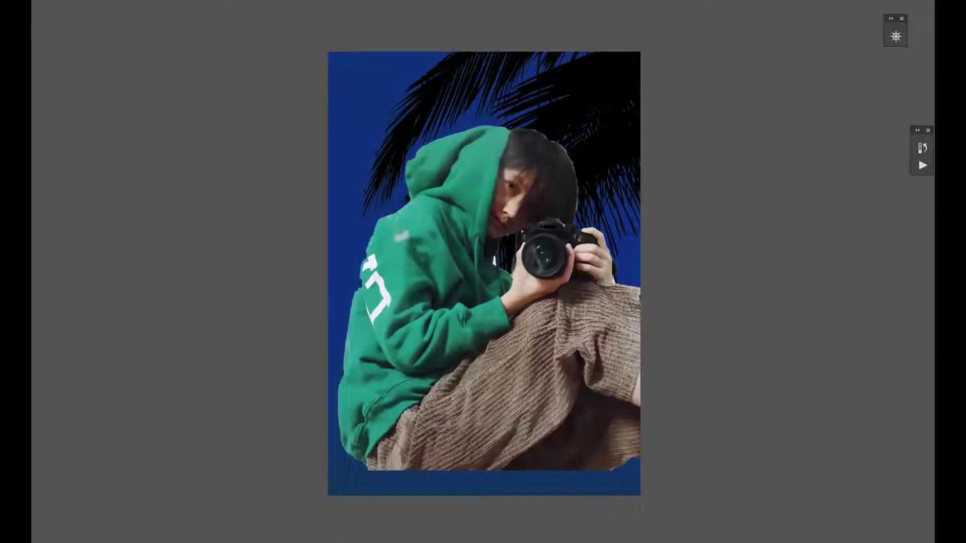
Shorten and widen the blue-tinted camera photo, then shift it up and right behind the fronds
left_click_drag(441, 122, 441, 180)
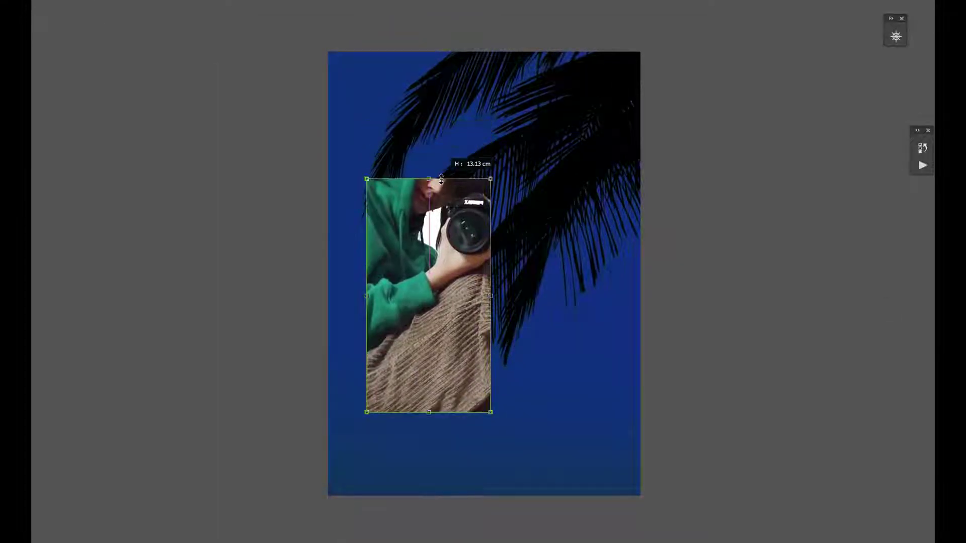
mouse_move(490, 302)
left_mouse_down()
mouse_move(537, 301)
mouse_move(597, 321)
mouse_move(573, 302)
left_mouse_up()
left_click_drag(367, 300, 356, 302)
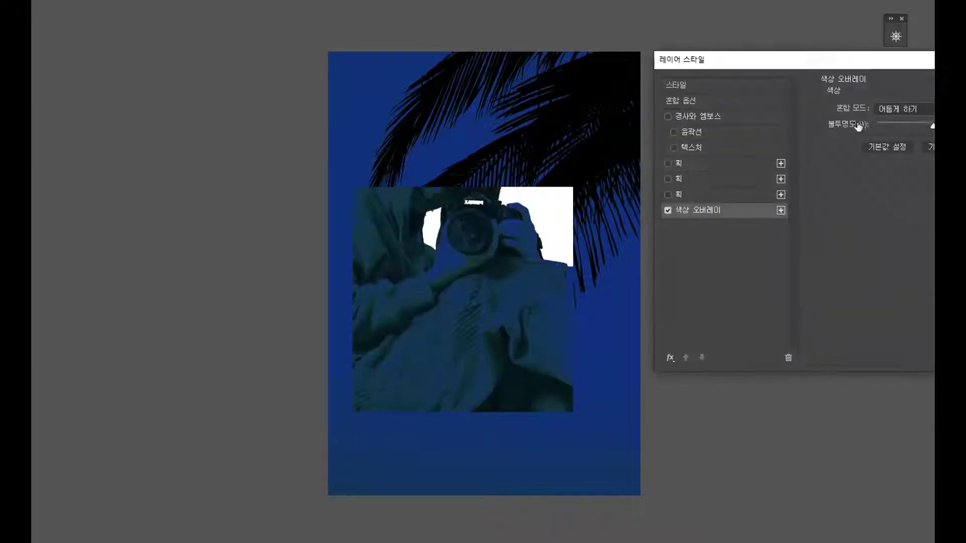
mouse_move(542, 330)
left_mouse_down()
mouse_move(564, 309)
mouse_move(621, 291)
left_mouse_up()
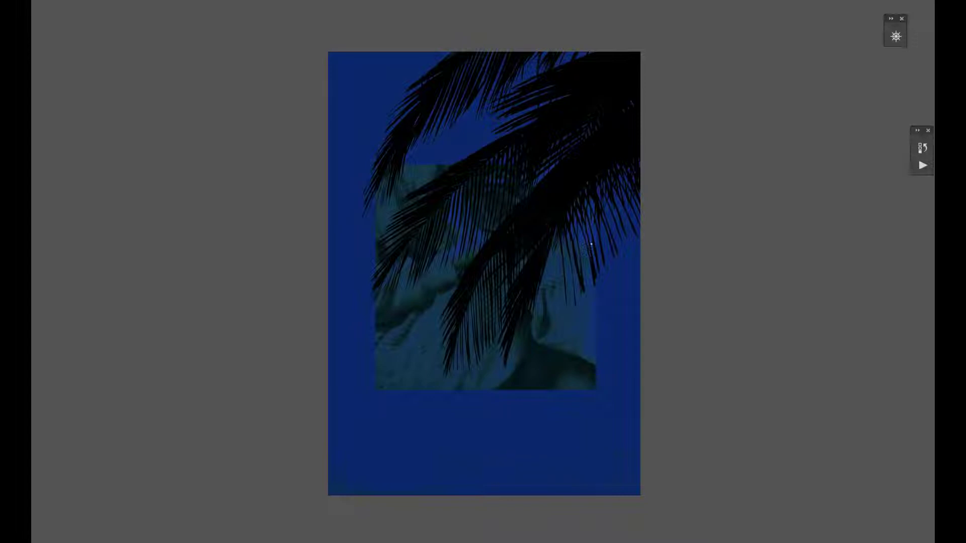
Reposition the palm-frond silhouette and fill the white patch behind the figure with pink
left_click_drag(591, 245, 614, 215)
left_click_drag(760, 287, 676, 234)
left_click(560, 193)
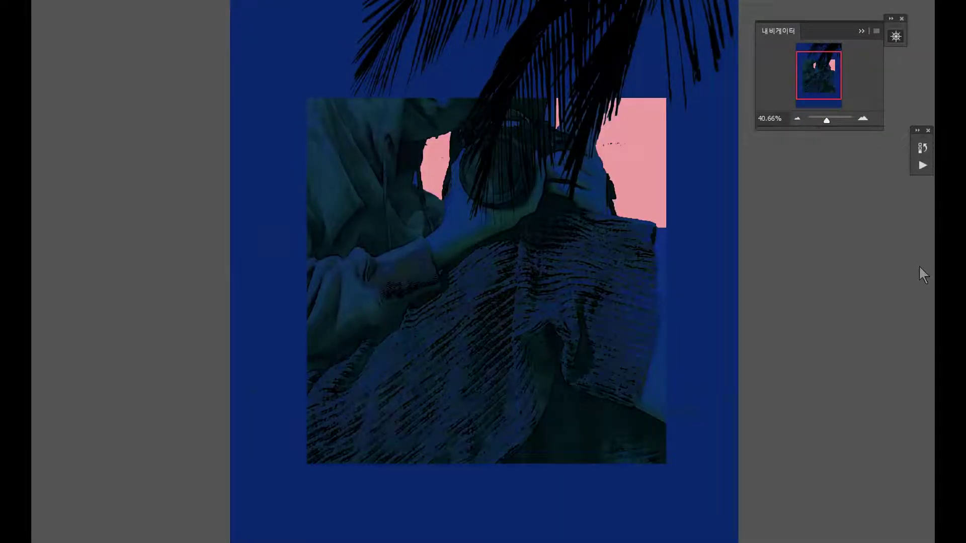
Zoom out and position the blue beach photo so the waves show in the lower half
left_click_drag(826, 120, 825, 120)
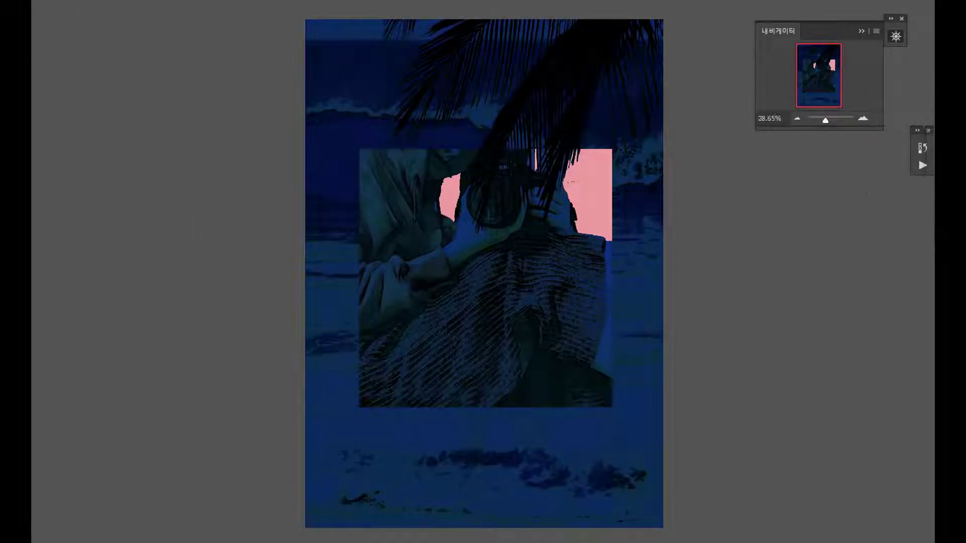
left_click_drag(503, 442, 474, 390)
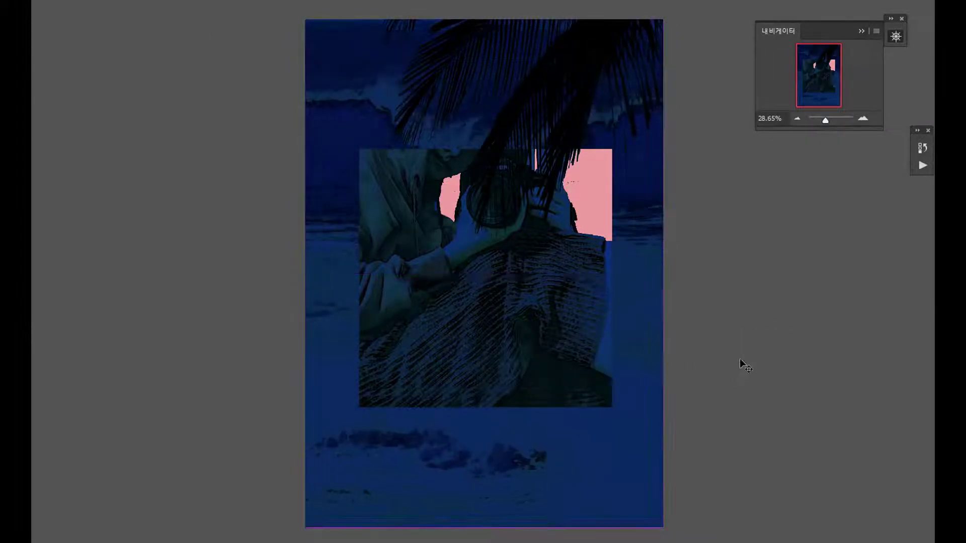
left_click_drag(674, 200, 679, 332)
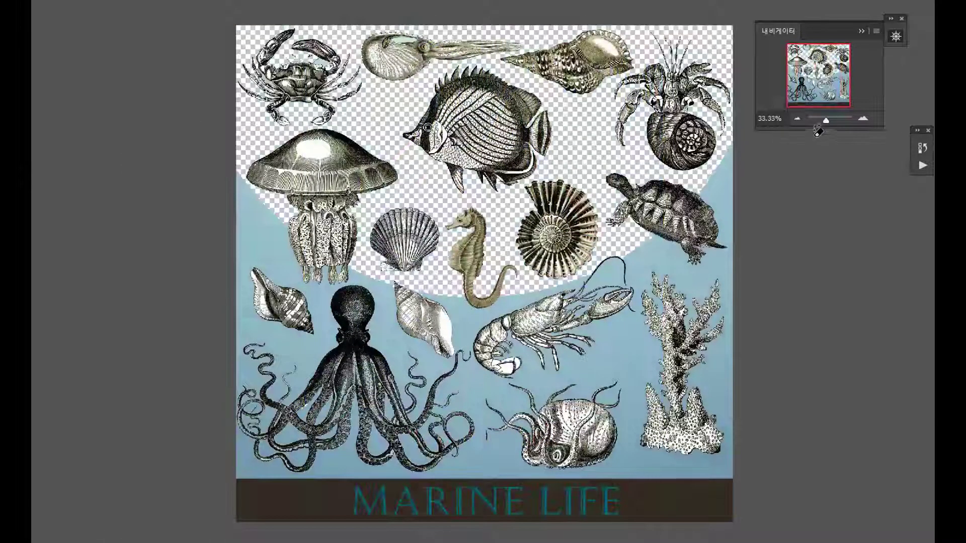
Zoom in on the 'memory shell' title and tint the scallop shell pink with Color Overlay
left_click_drag(825, 120, 828, 120)
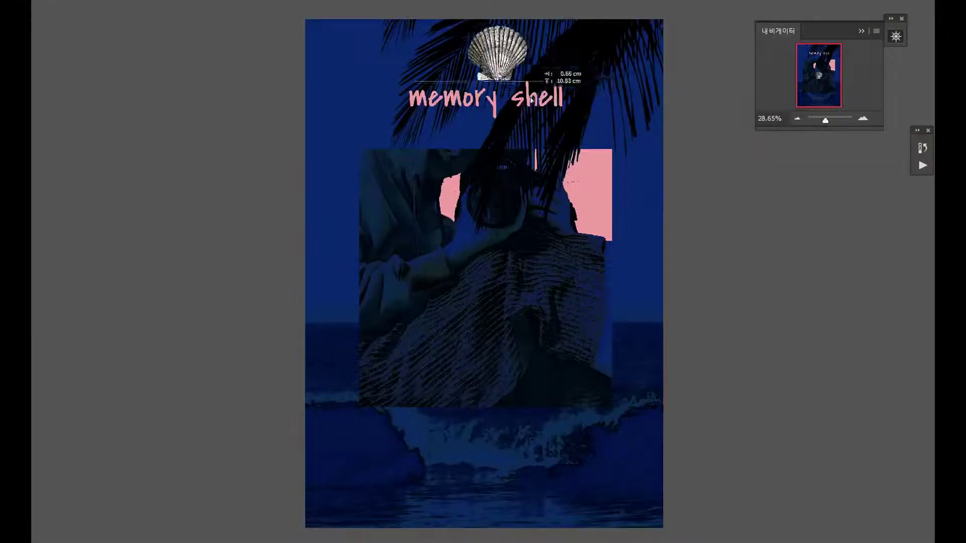
left_click_drag(825, 121, 826, 120)
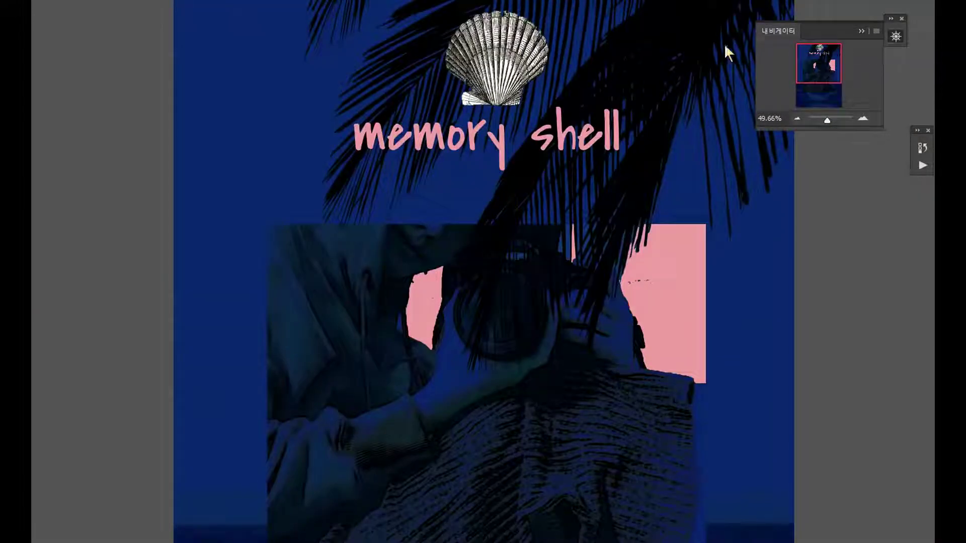
key("Return")
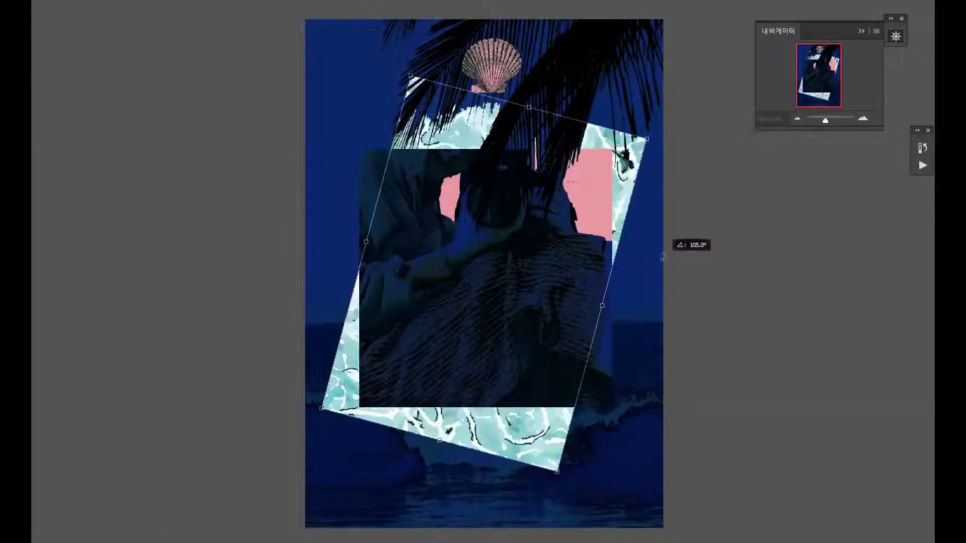
Straighten the water texture and stretch its edges to cover the sides and sky
left_click_drag(666, 269, 345, 265)
left_click_drag(637, 279, 657, 265)
left_click_drag(490, 79, 474, 86)
left_click_drag(489, 481, 490, 424)
left_click_drag(624, 385, 620, 385)
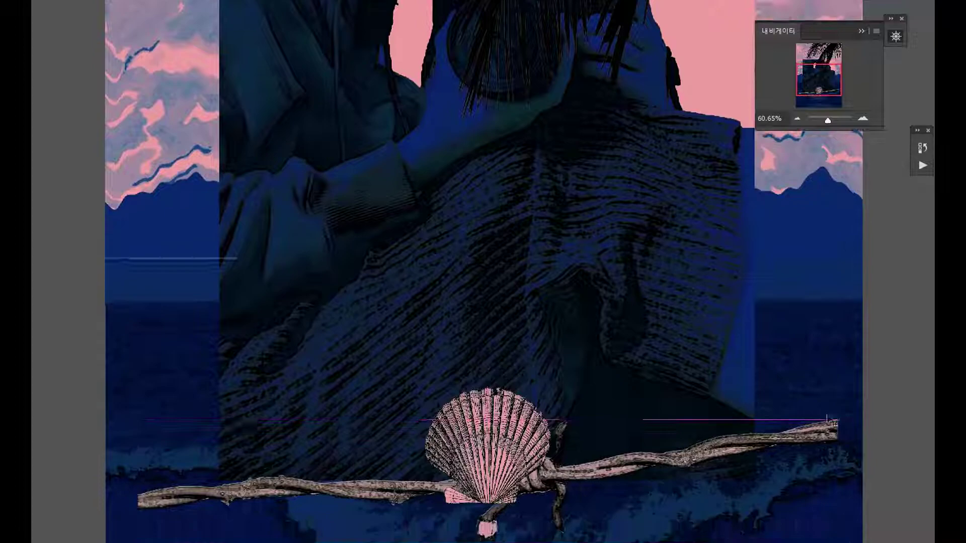
Tilt the bottom barbed-wire branch and place a vertical copy along the photo's left side
left_click_drag(833, 423, 784, 411)
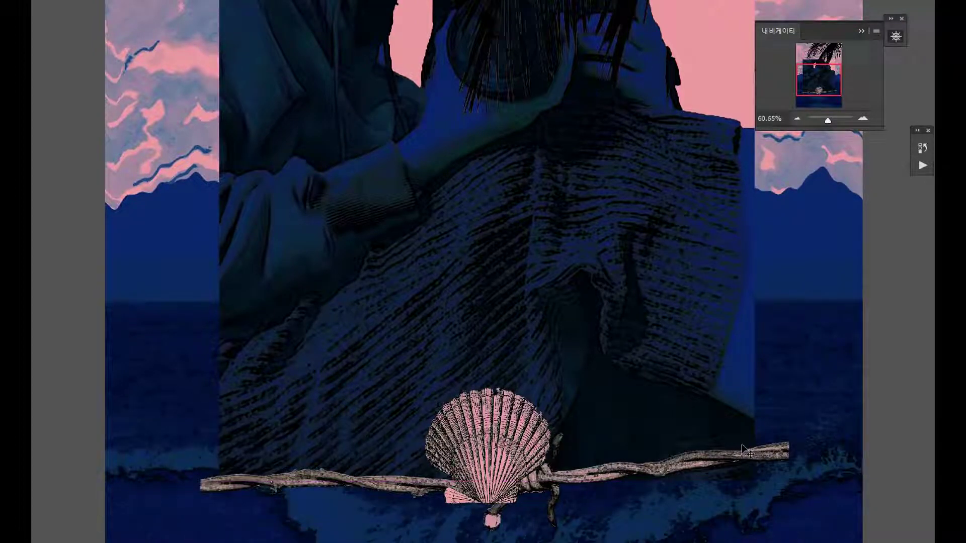
key("ctrl+v")
left_click_drag(718, 278, 483, 508)
left_click_drag(593, 370, 308, 371)
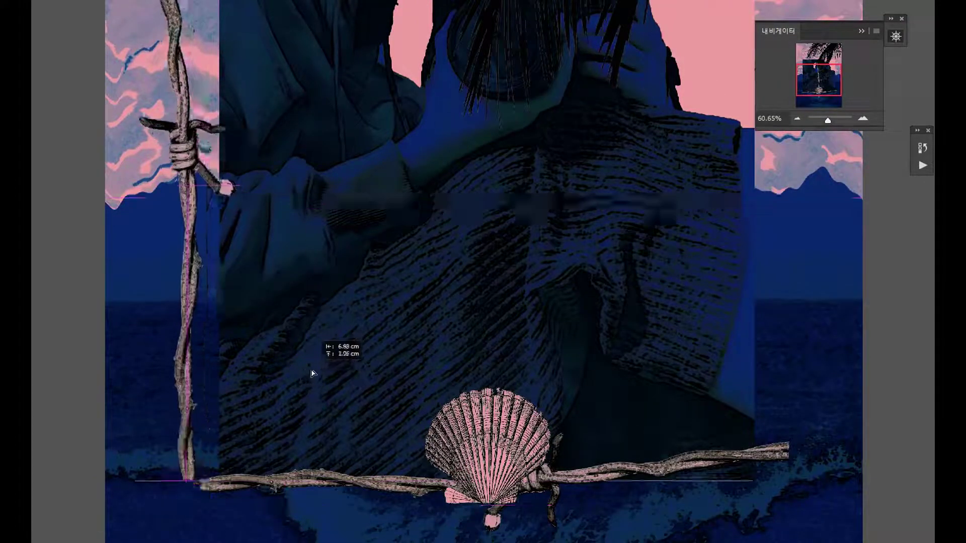
scroll(483, 272, "up", 3)
left_click_drag(236, 151, 267, 131)
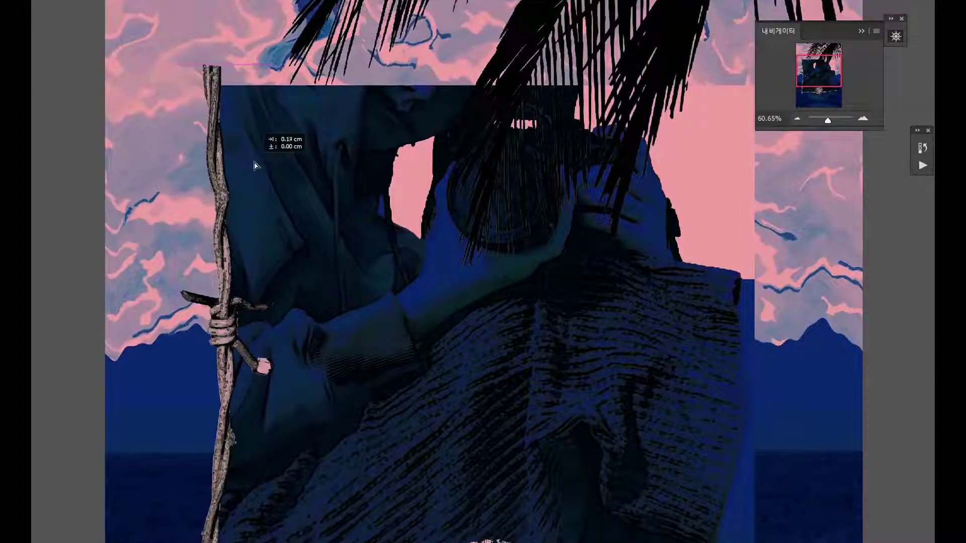
scroll(718, 225, "down", 3)
scroll(718, 225, "up", 3)
Add a slightly tilted barbed-wire branch copy along the photo's top edge
key("ctrl+v")
left_click_drag(718, 225, 679, 134)
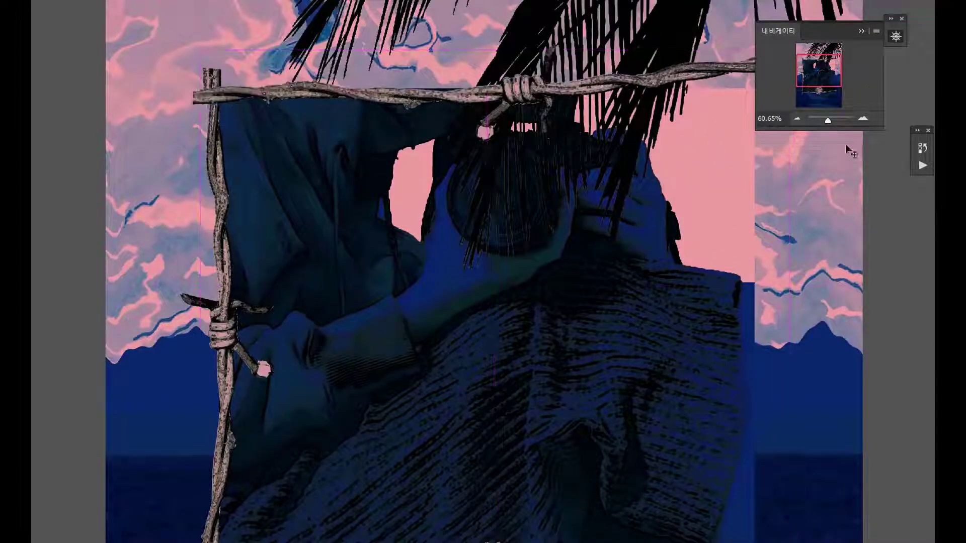
key("ctrl+t")
left_click_drag(799, 78, 797, 94)
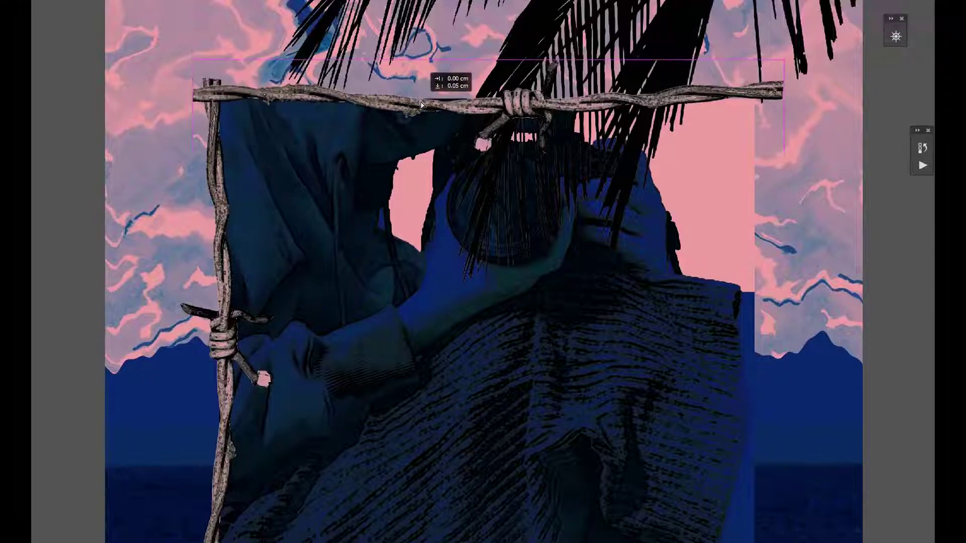
Add a barbed-wire branch copy along the photo's right side to complete the frame
scroll(483, 271, "down", 3)
key("ctrl+v")
mouse_move(644, 199)
left_mouse_down()
mouse_move(556, 432)
mouse_move(794, 367)
left_mouse_up()
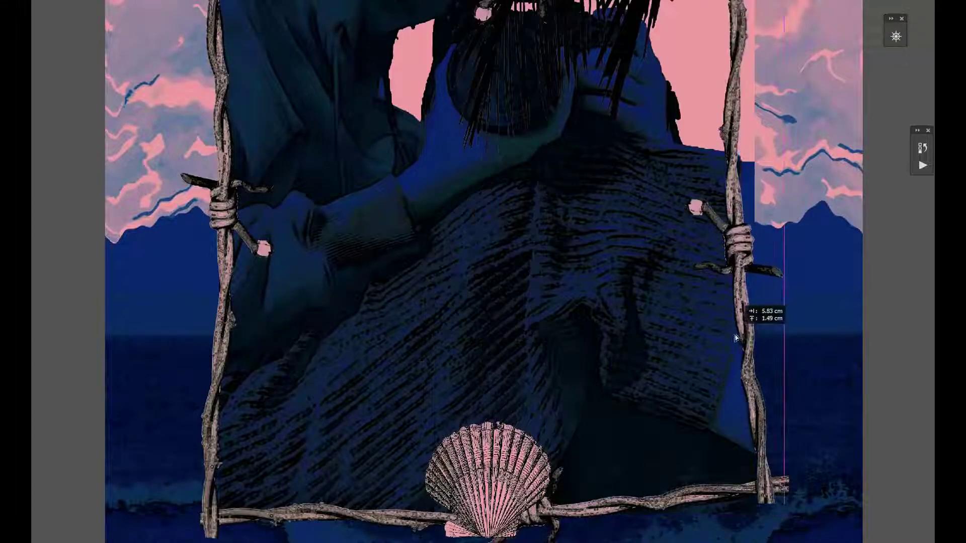
key("Return")
scroll(845, 410, "up", 1)
scroll(844, 410, "down", 2)
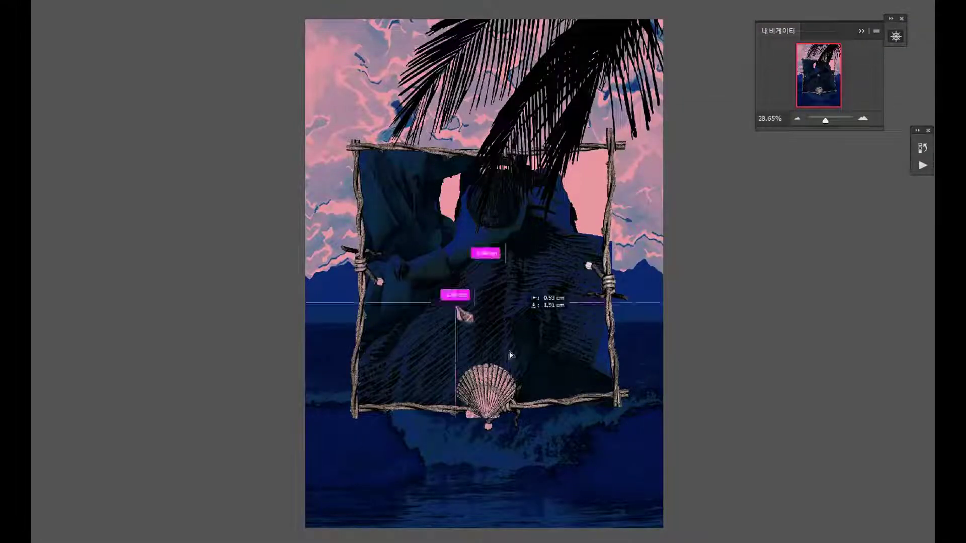
Flip a small frame piece, zoom out to the whole poster, and disable the Color Overlay effect
left_click(216, 356)
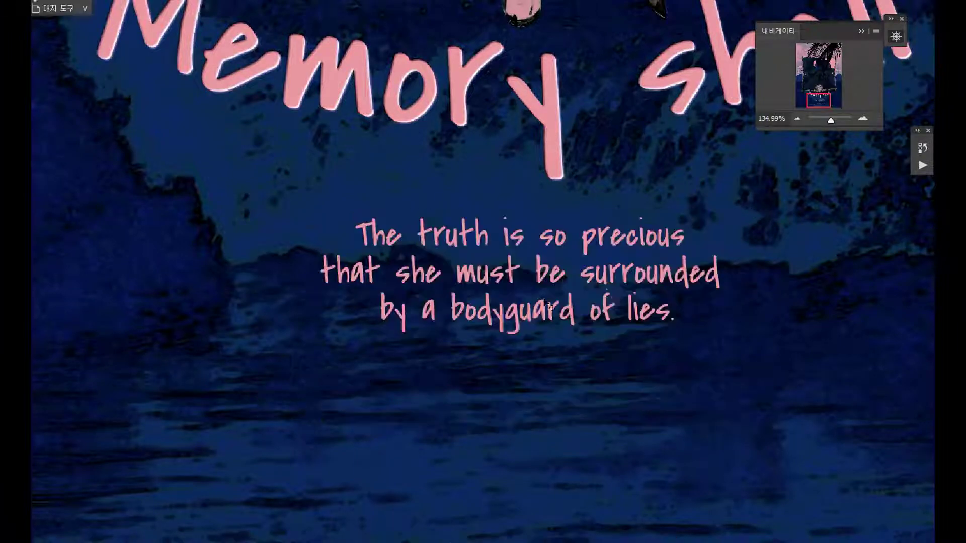
left_click_drag(830, 120, 826, 121)
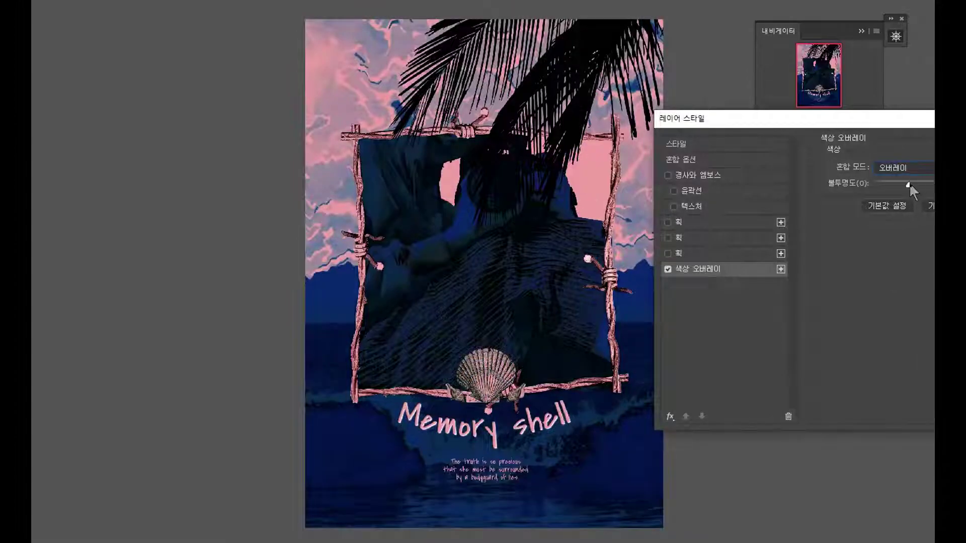
left_click(668, 269)
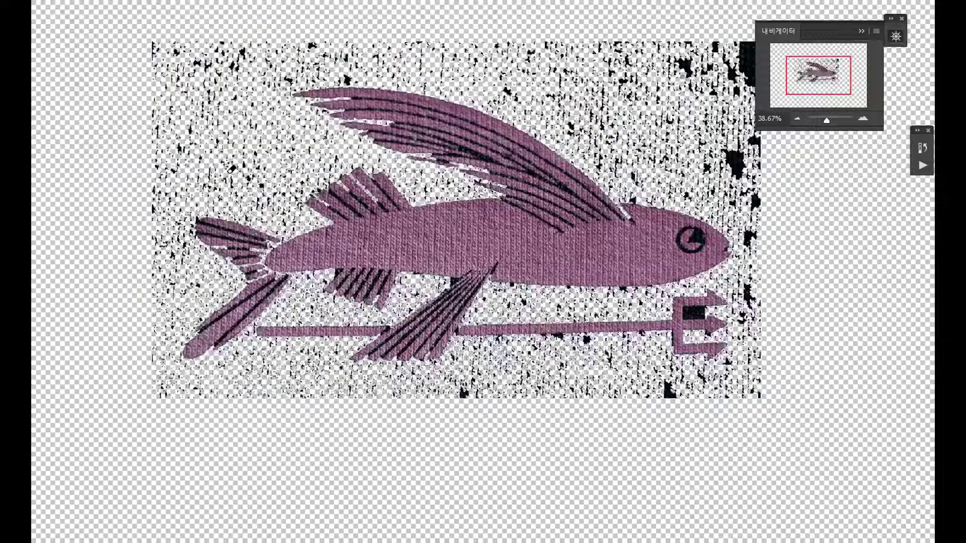
Close the canvas overview and select the comet in the shooting-star image
left_click(861, 30)
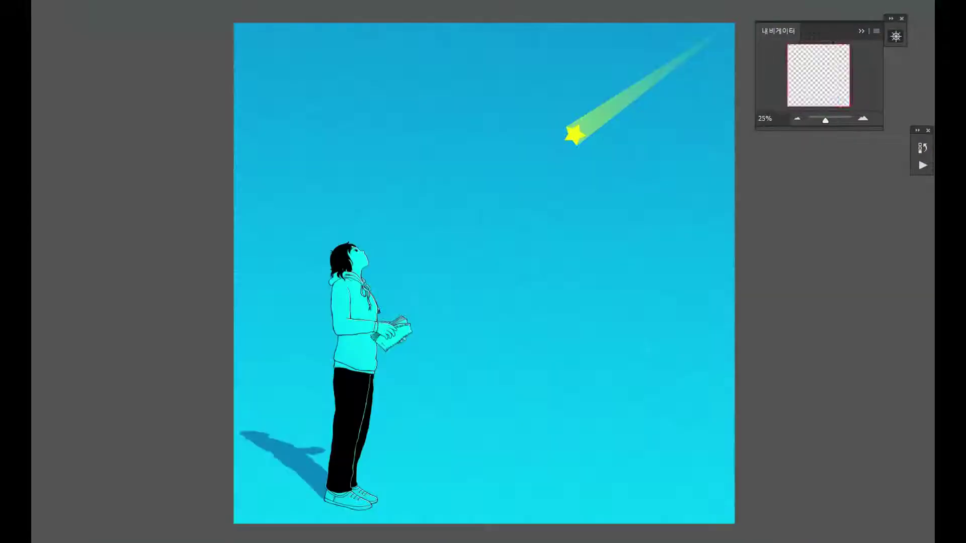
left_click(861, 30)
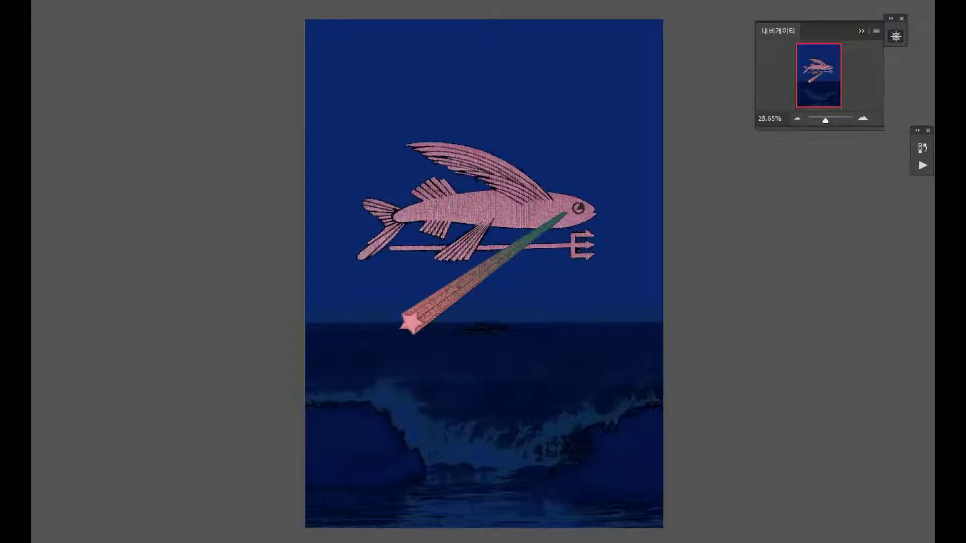
Move the comet to the upper right, fit the poster, then zoom in on the 'memory shell' barcode
left_click_drag(594, 382, 625, 207)
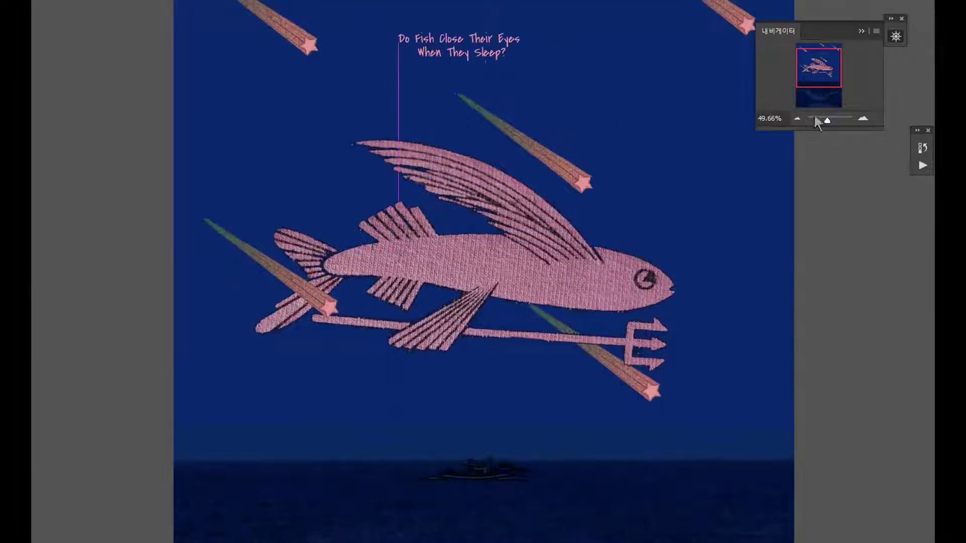
key("ctrl+0")
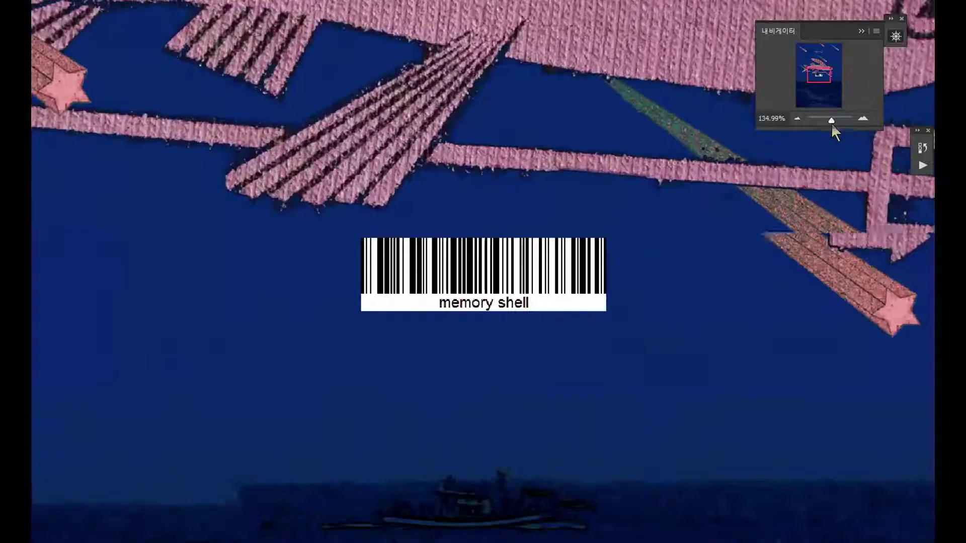
left_click_drag(824, 120, 834, 120)
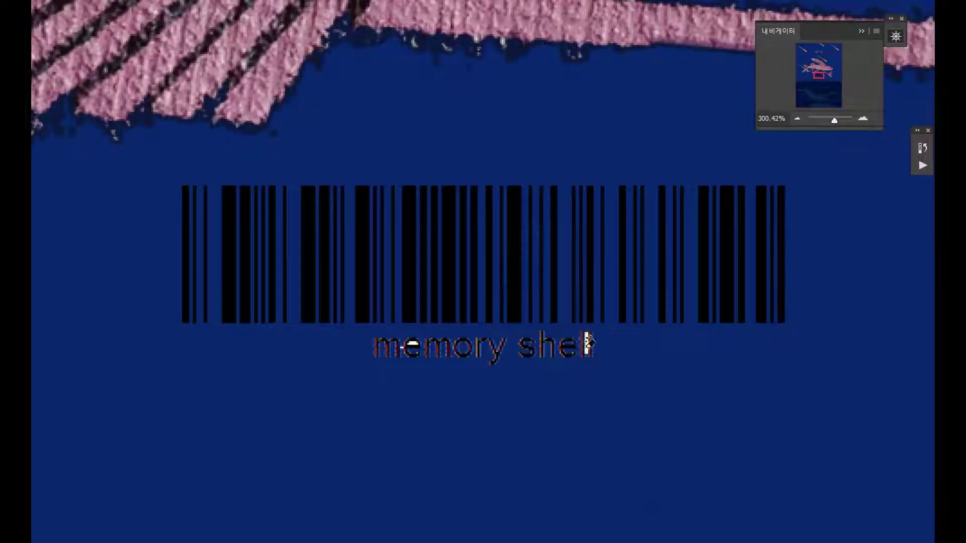